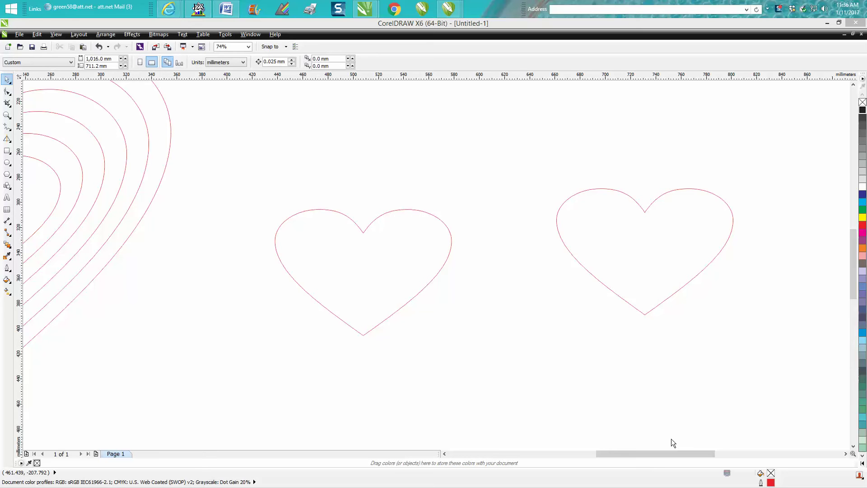
Step: Zoom out to the whole page, then zoom in on the two single hearts
left_click(7, 115)
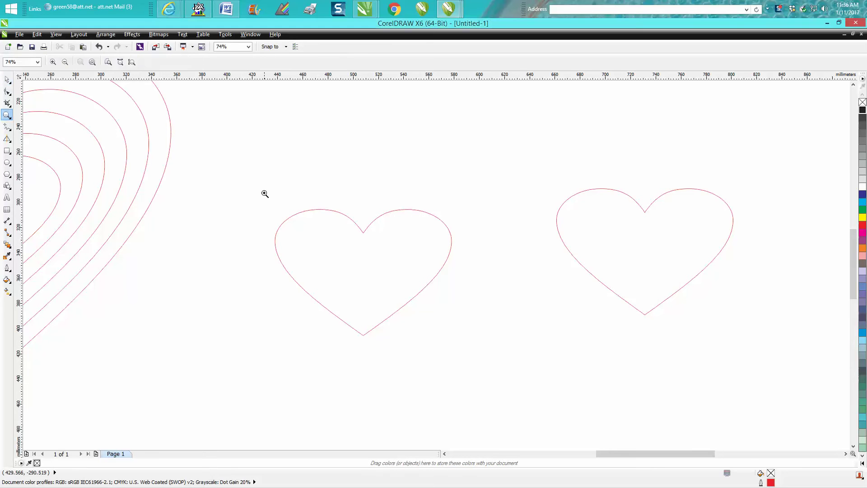
right_click(271, 194)
right_click(271, 193)
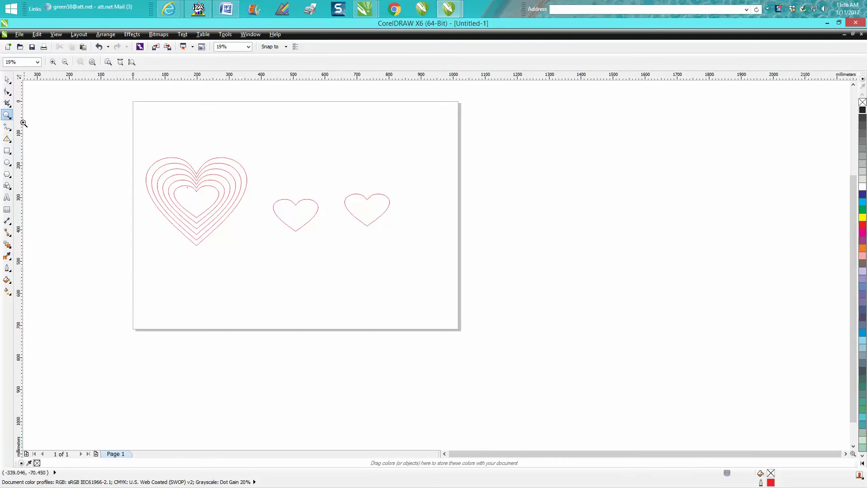
left_click_drag(144, 146, 274, 248)
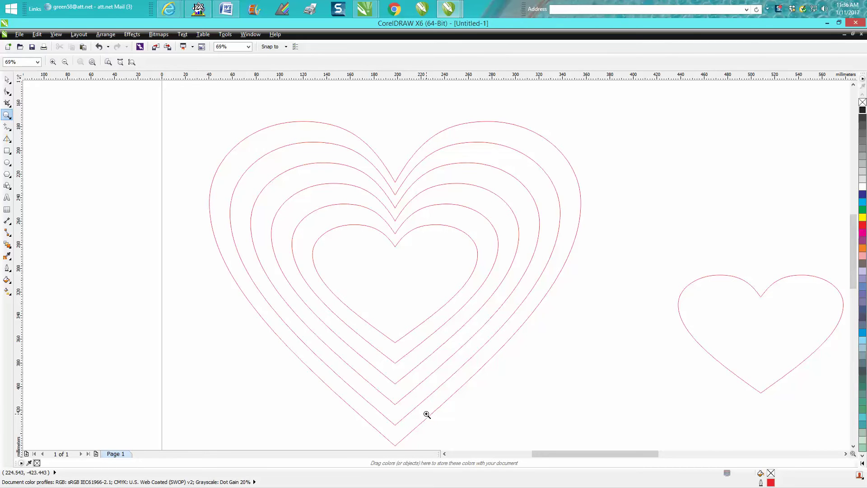
scroll(379, 292, "down", 2)
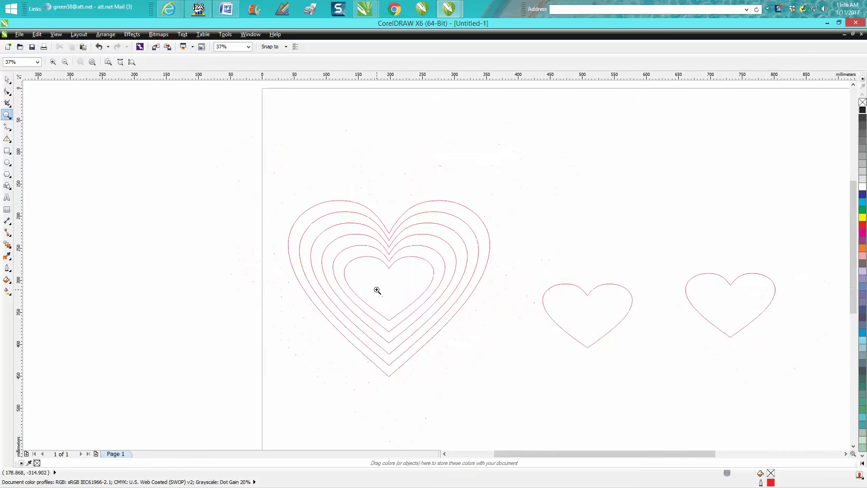
scroll(377, 287, "down", 1)
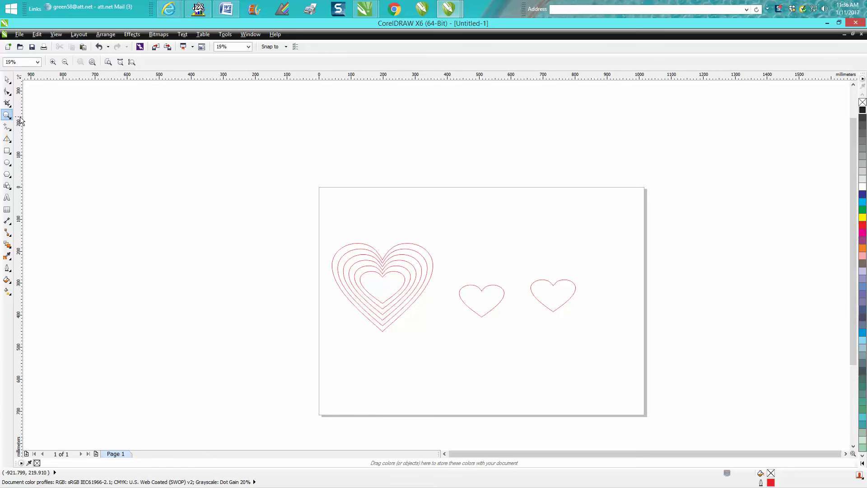
left_click_drag(452, 256, 610, 342)
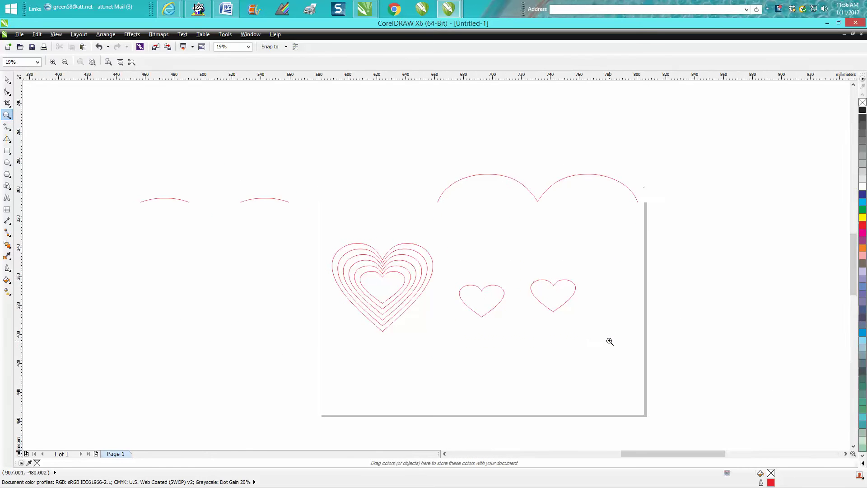
Step: Select each heart in turn, then deselect and keep millimetres as the page measurement unit
left_click(7, 80)
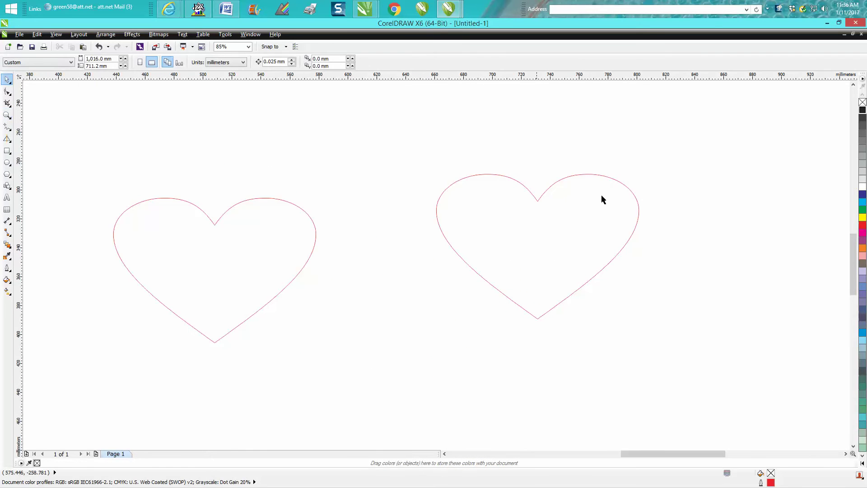
left_click(560, 181)
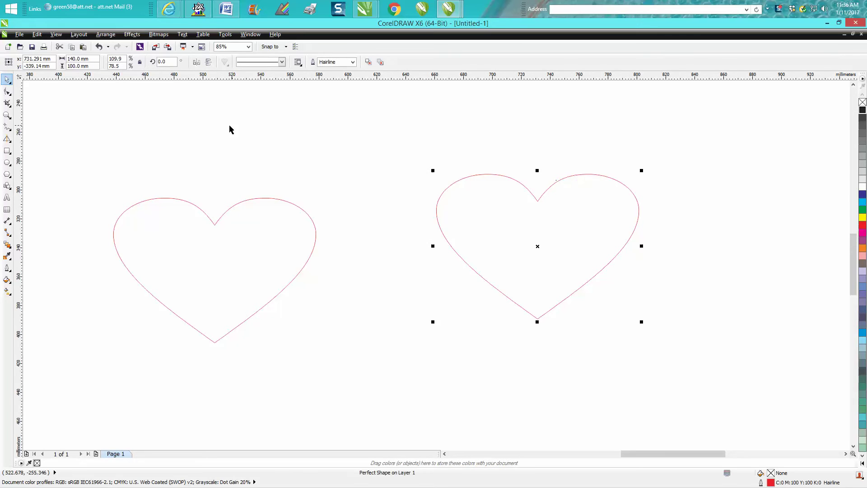
left_click(251, 198)
left_click(120, 118)
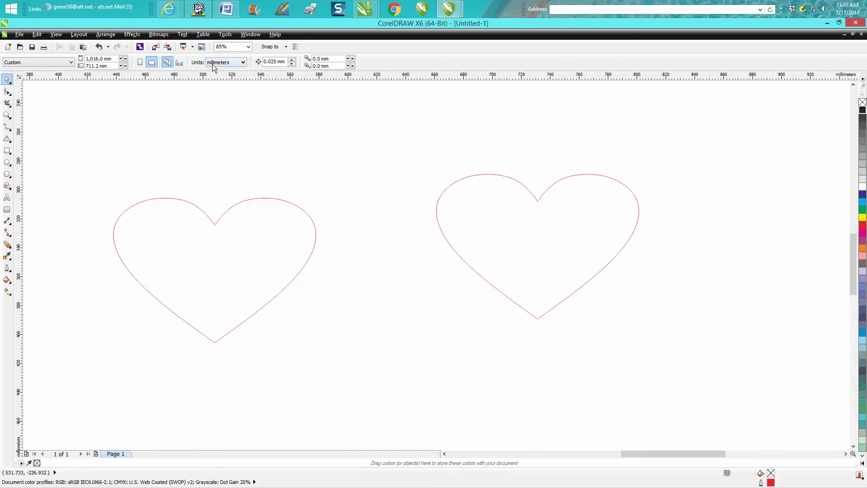
left_click(243, 63)
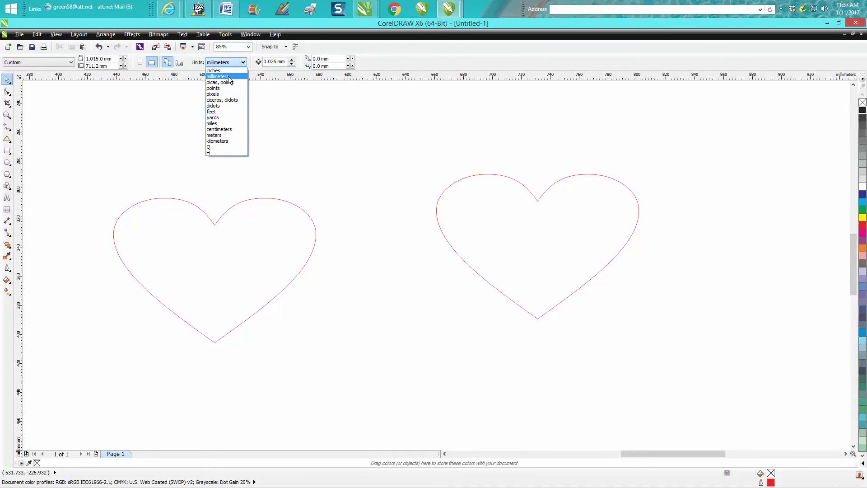
left_click(230, 77)
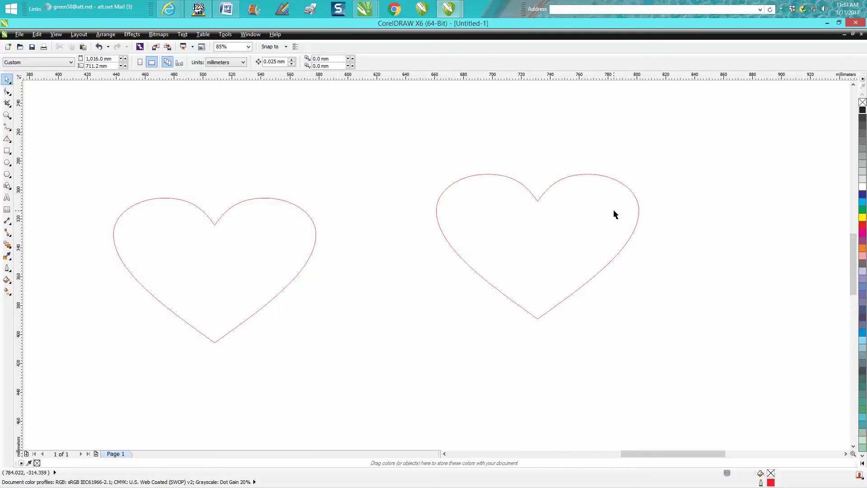
Step: Give the right heart a trial 17 mm outside contour, then delete it
left_click(543, 195)
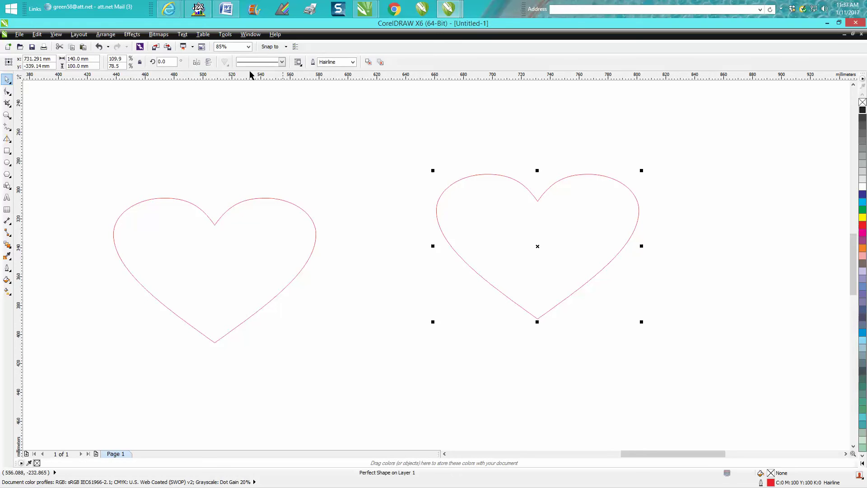
left_click(132, 34)
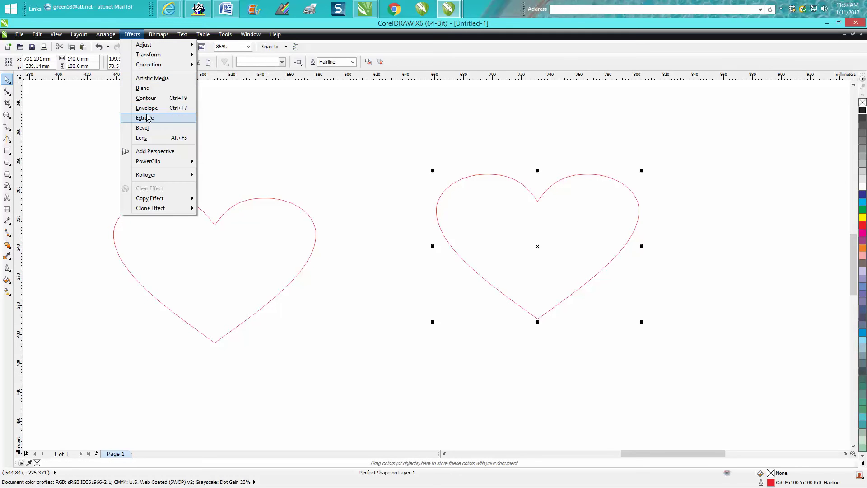
left_click(146, 98)
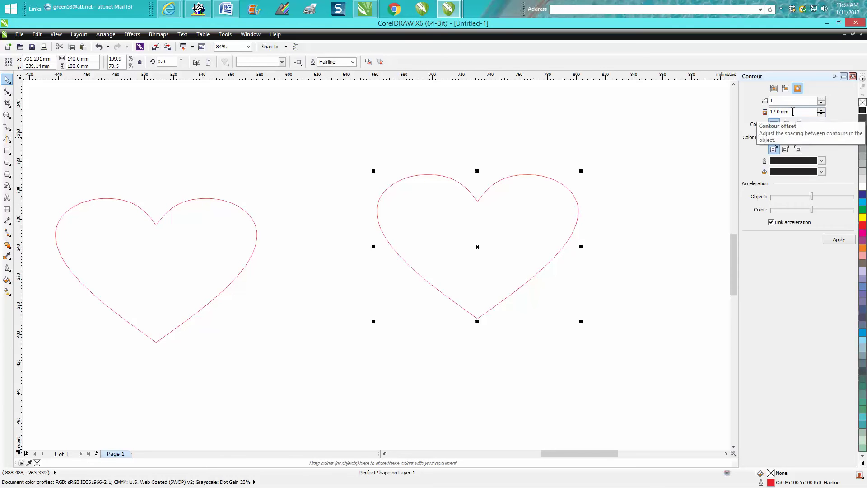
left_click(839, 239)
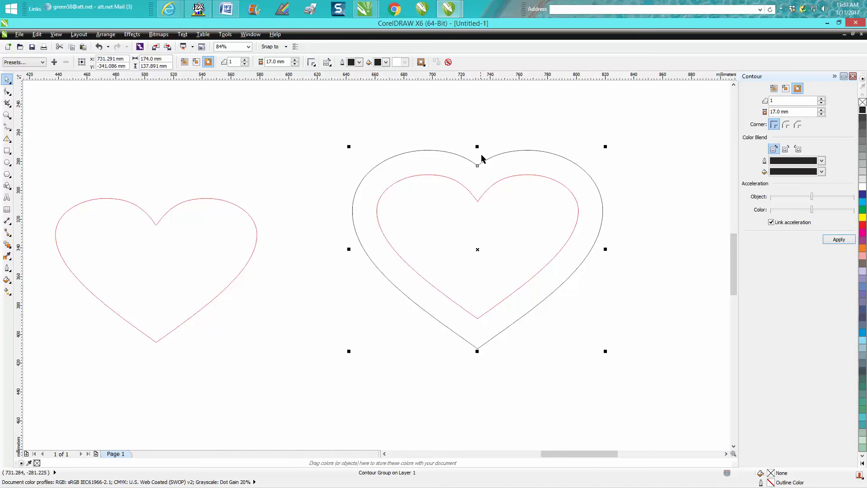
left_click(853, 77)
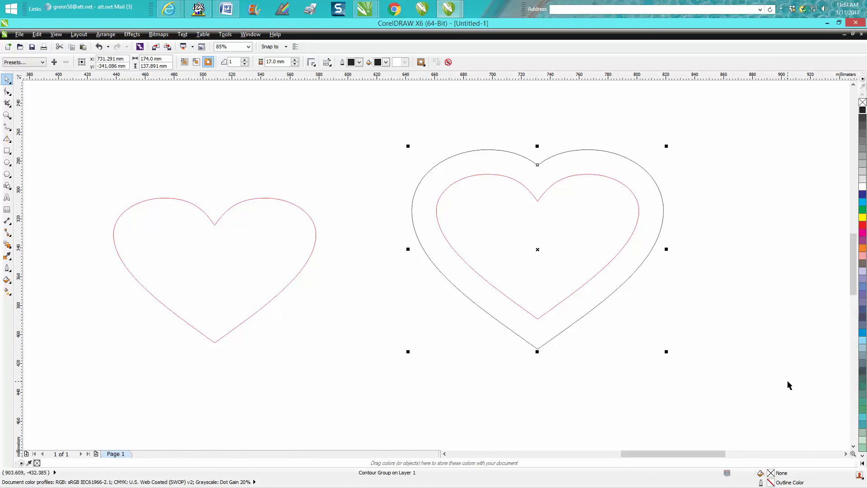
key("Delete")
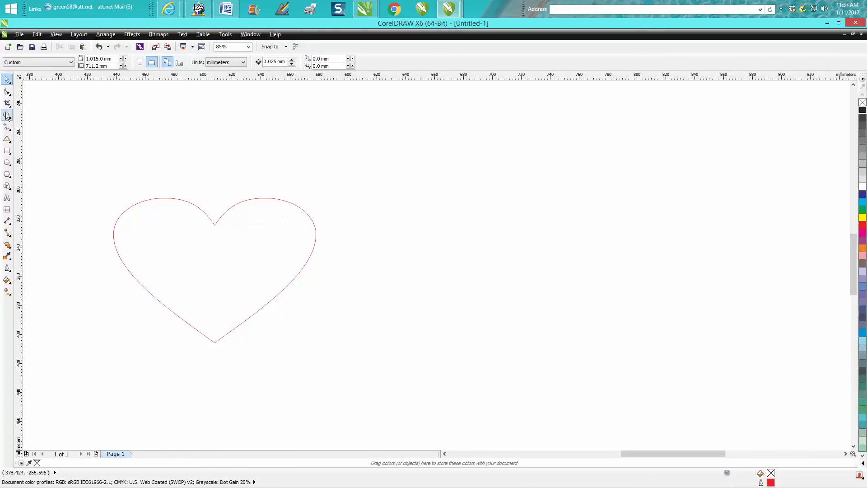
left_click(7, 115)
left_click_drag(48, 145, 324, 327)
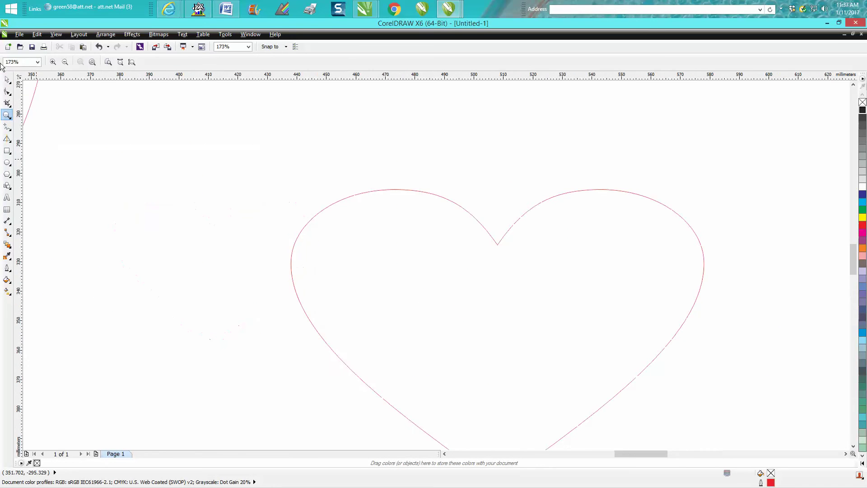
left_click(7, 79)
scroll(120, 94, "down", 2)
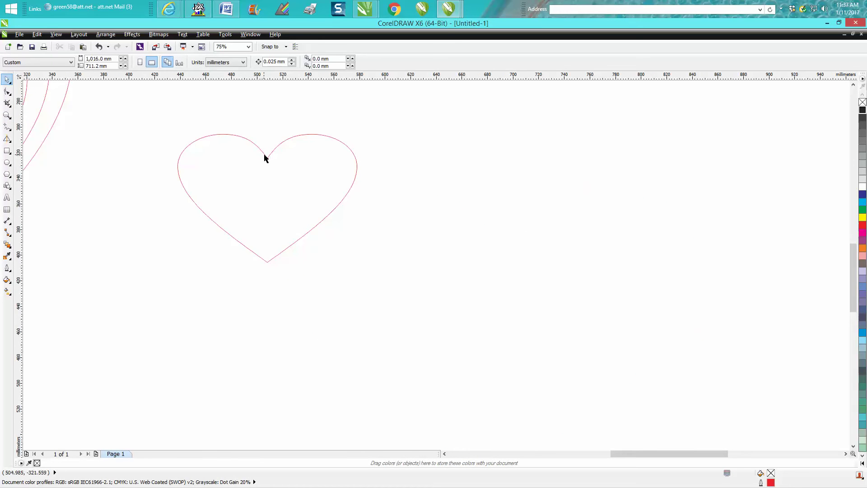
left_click(271, 158)
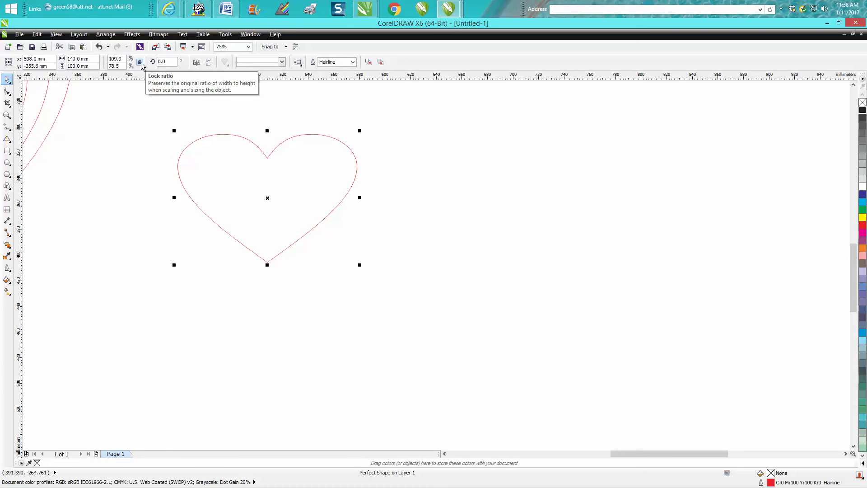
left_click_drag(97, 58, 63, 59)
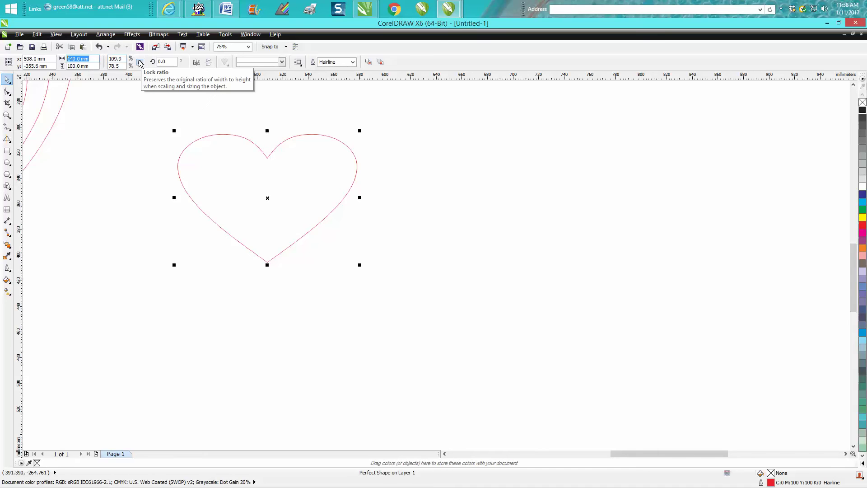
type("175")
key("Return")
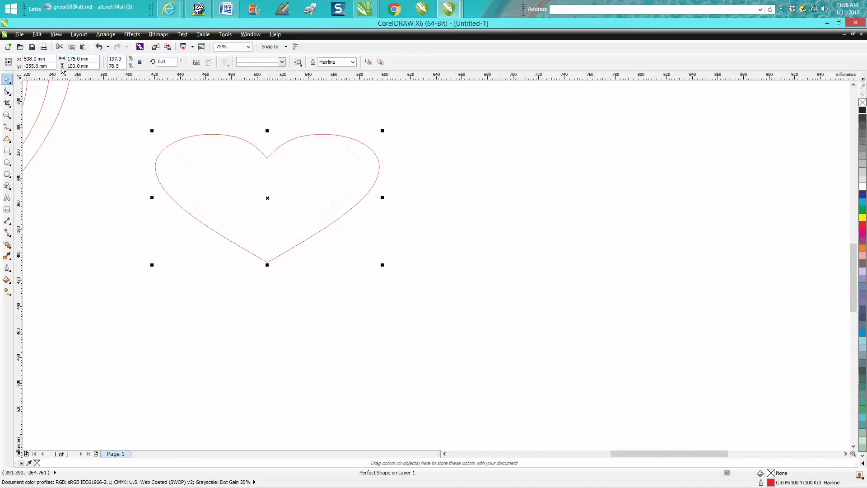
left_click(81, 66)
type("1")
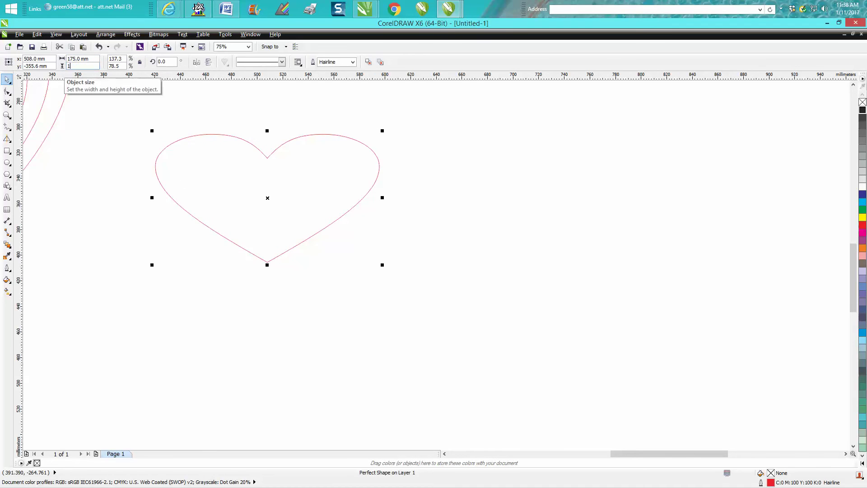
type("35")
key("Return")
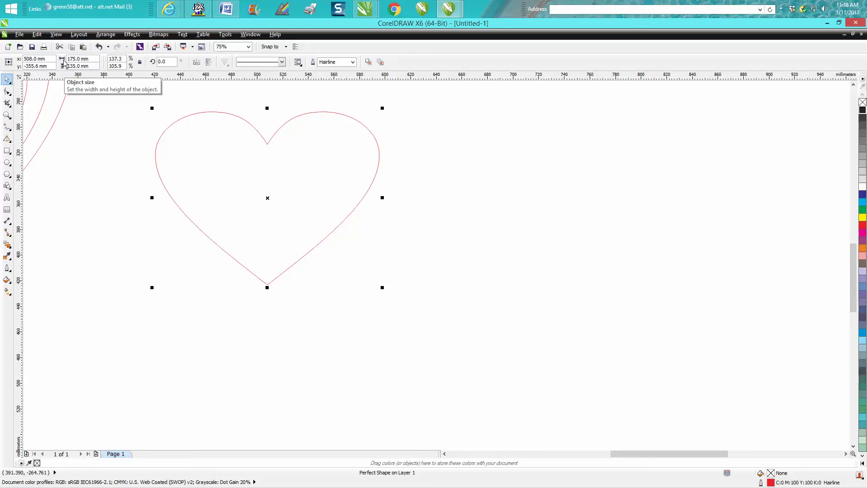
left_click(99, 47)
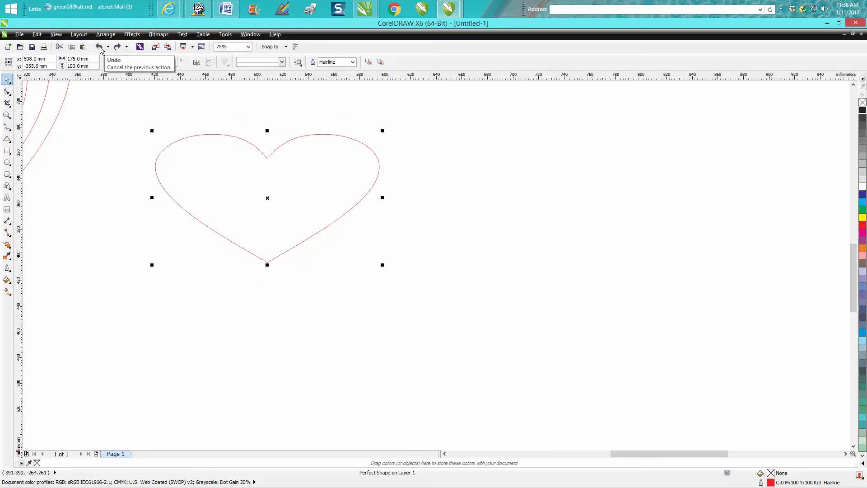
left_click(99, 47)
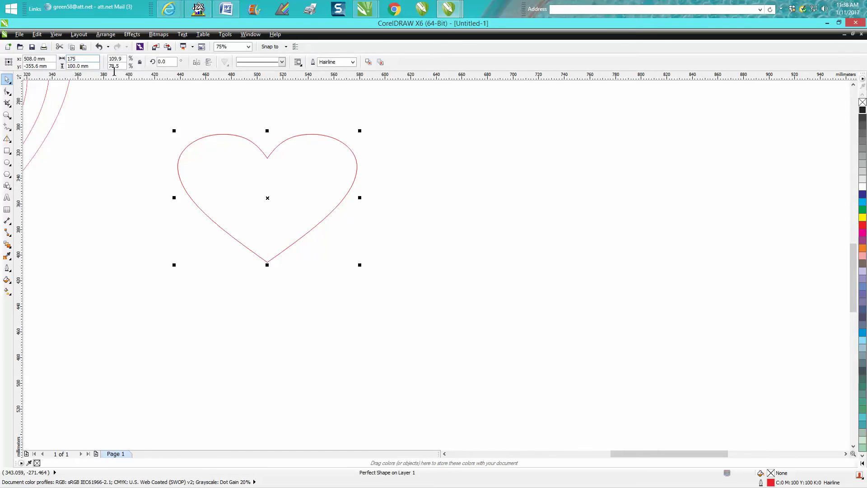
Step: Add a 175 × 135 mm duplicate heart, then repeat with Ctrl+R, 35 mm larger each time, and zoom out
key("Tab")
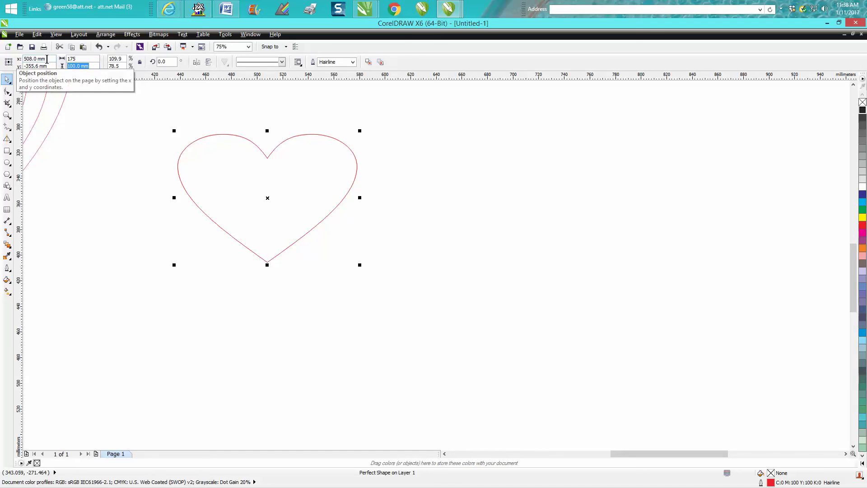
type("3")
type("35")
key("Return")
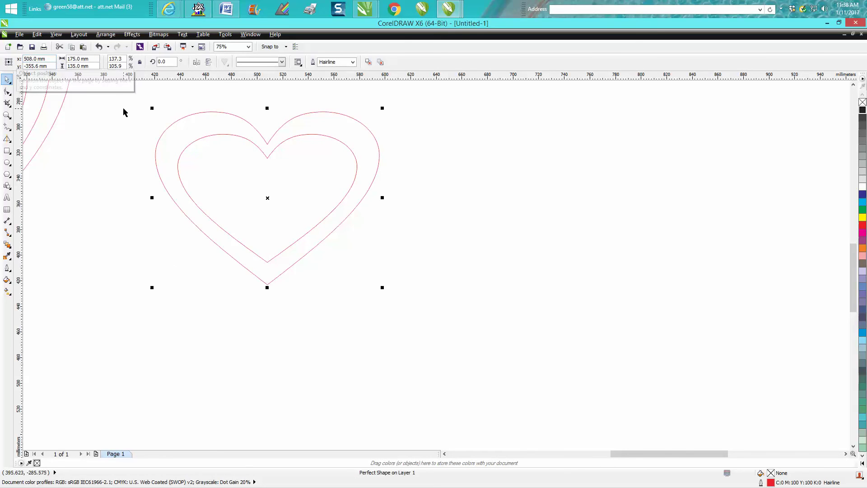
key("ctrl+r")
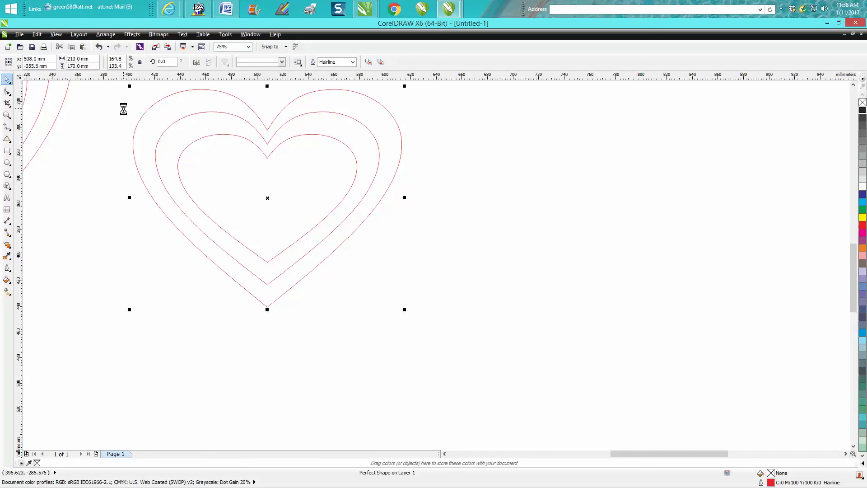
key("ctrl+r")
key("ctrl+r")
key("ctrl+r")
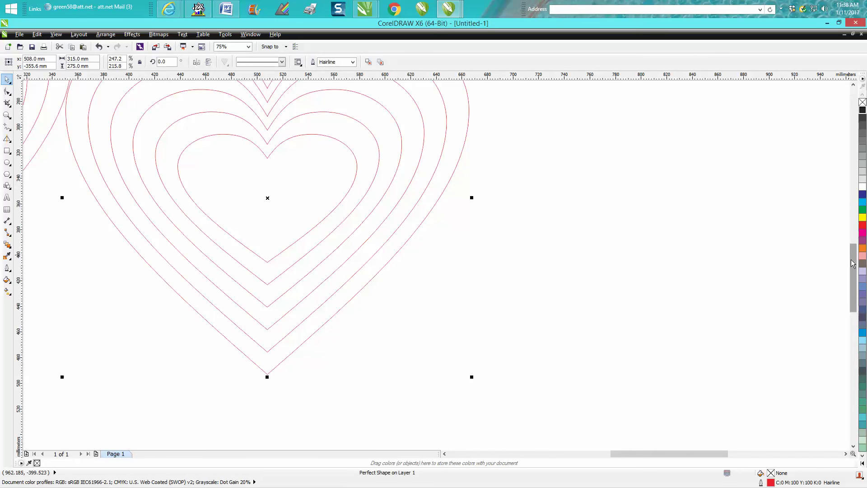
mouse_move(848, 259)
left_mouse_down()
mouse_move(852, 247)
mouse_move(853, 256)
left_mouse_up()
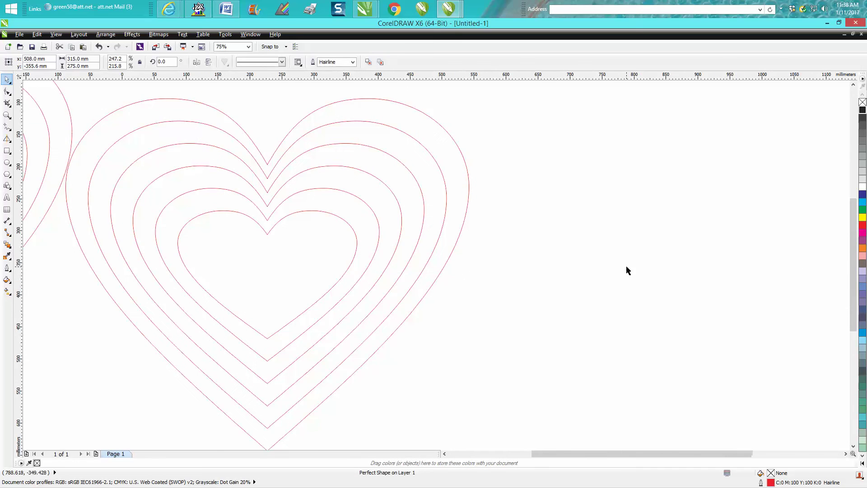
scroll(626, 268, "down", 2)
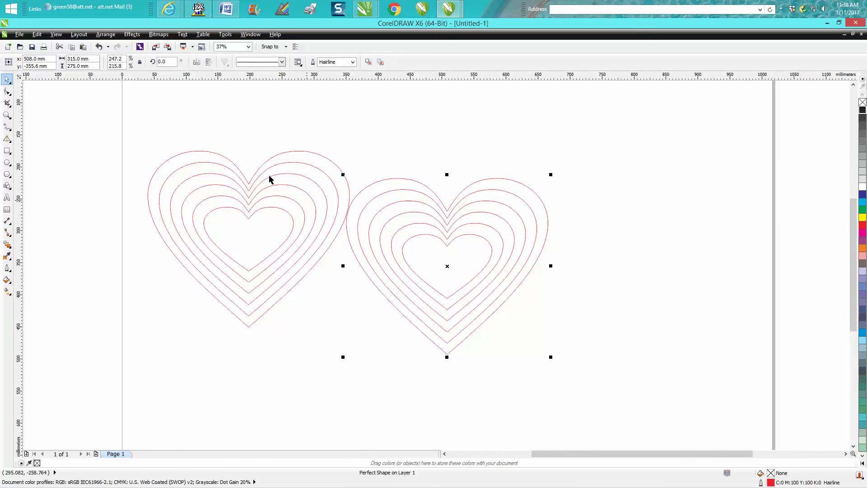
Step: Move the example heart set further left, then zoom in on the new hearts' top notch and back out
left_click_drag(136, 137, 361, 337)
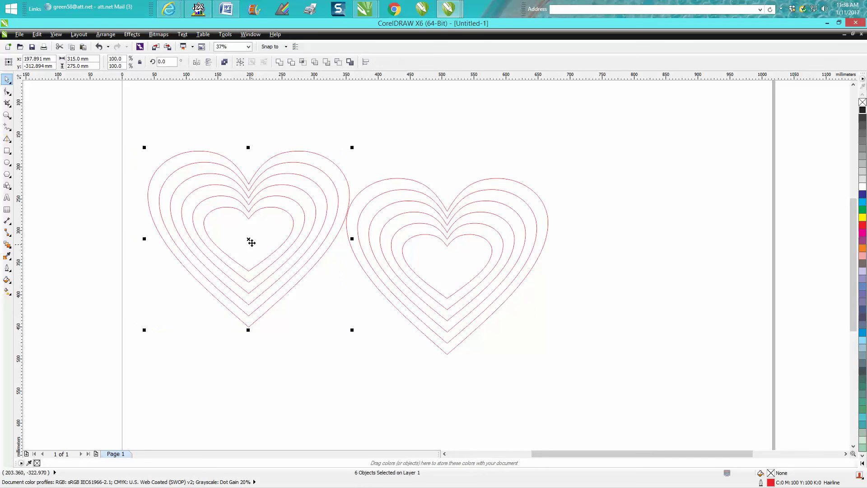
left_click_drag(250, 240, 202, 242)
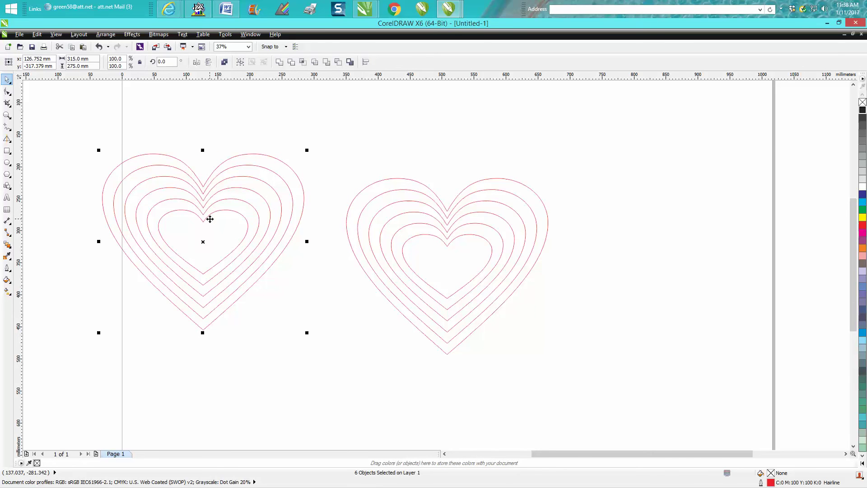
left_click(7, 115)
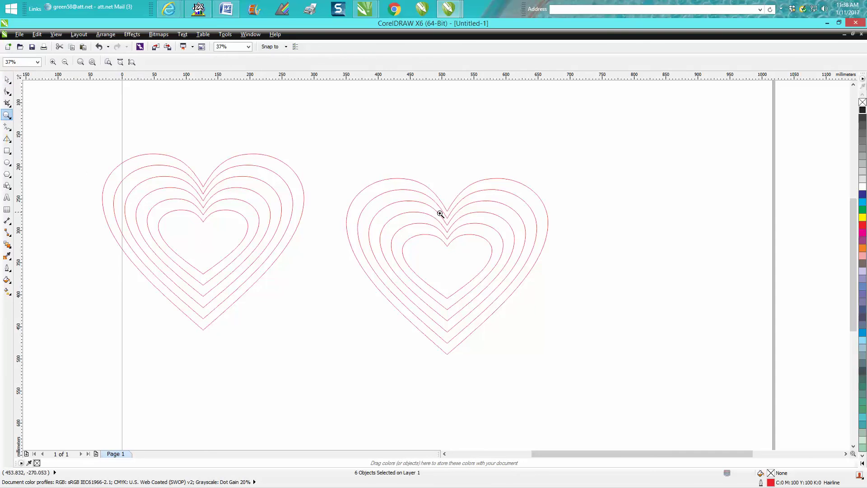
left_click_drag(464, 199, 475, 273)
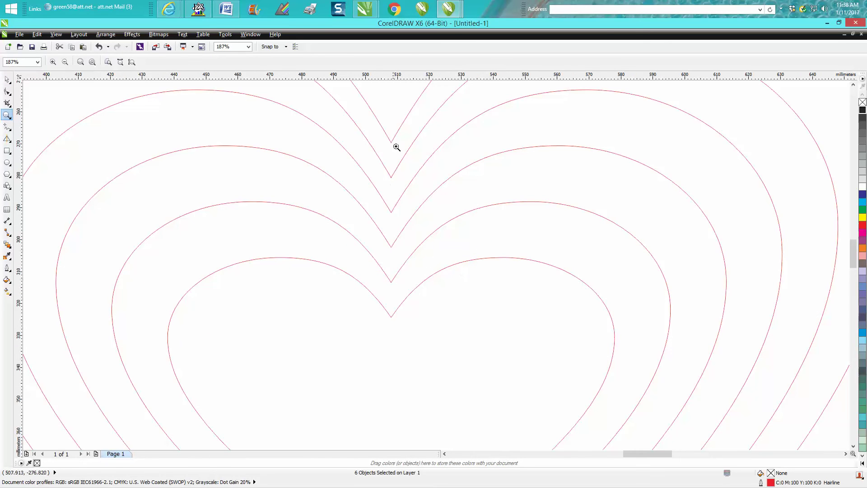
scroll(398, 142, "down", 3)
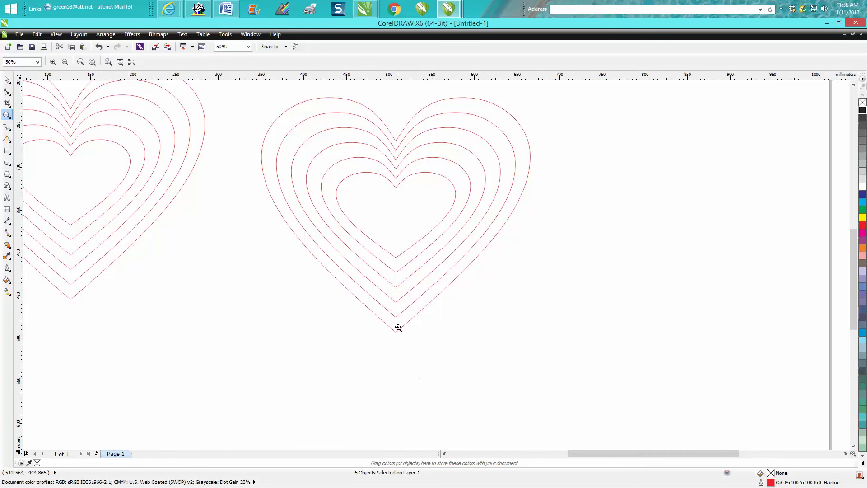